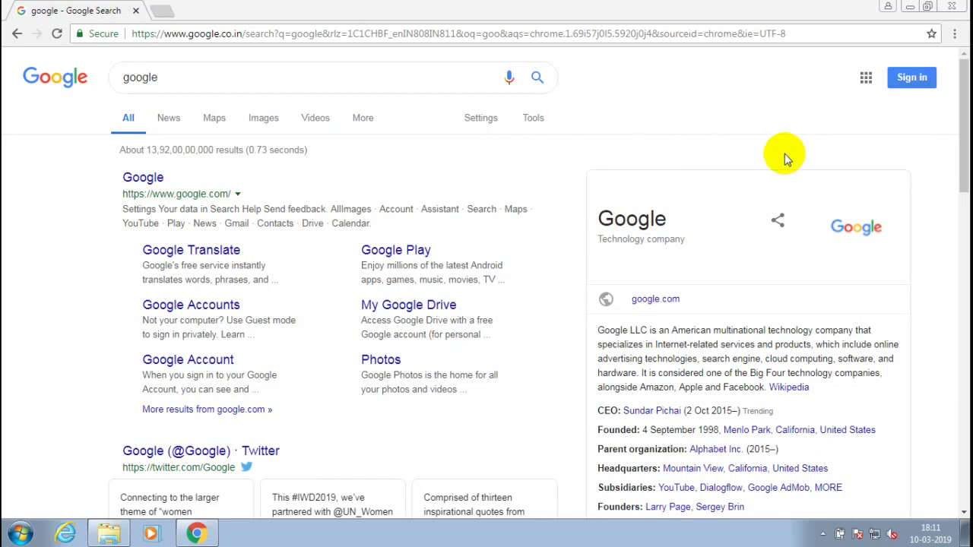
Step: Sign in to the Google account with the account password and pass the protection check
click(907, 82)
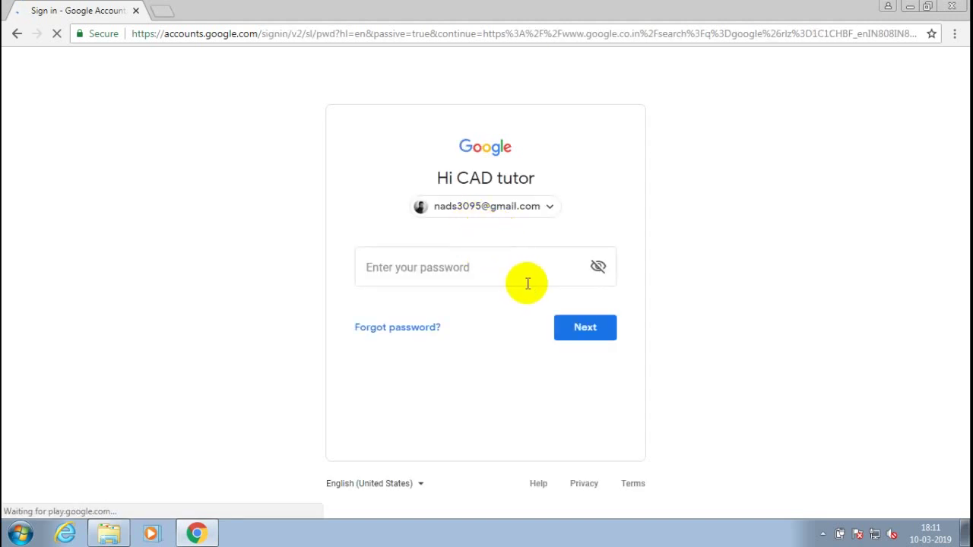
click(528, 276)
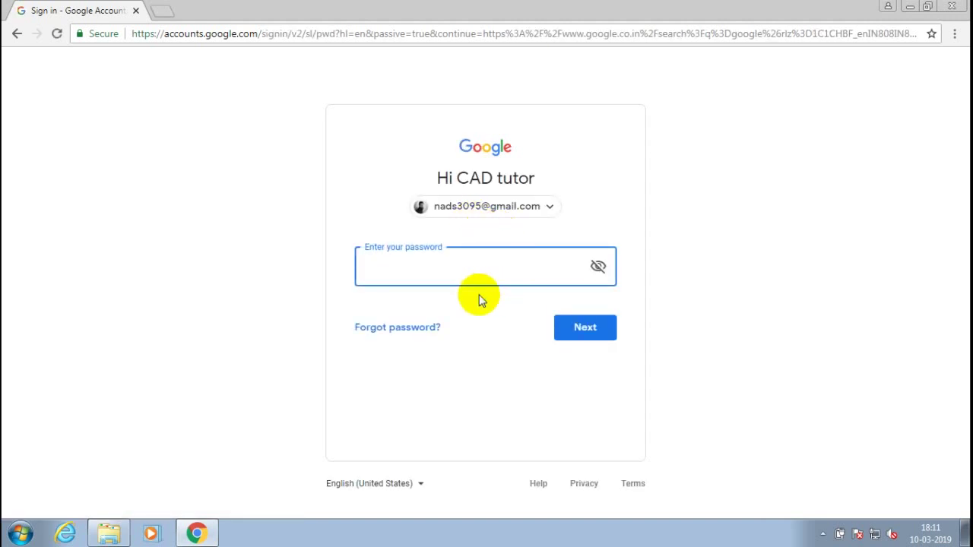
key(Return)
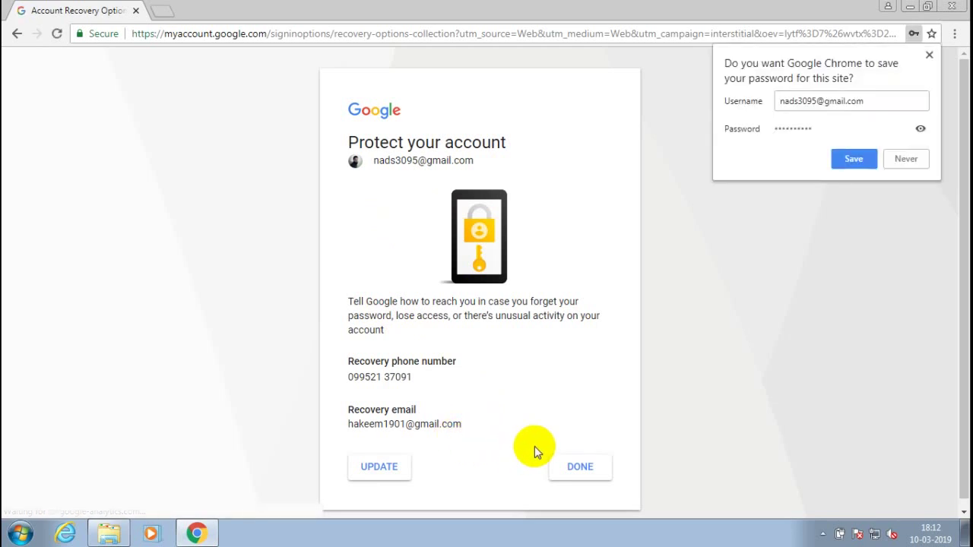
click(578, 467)
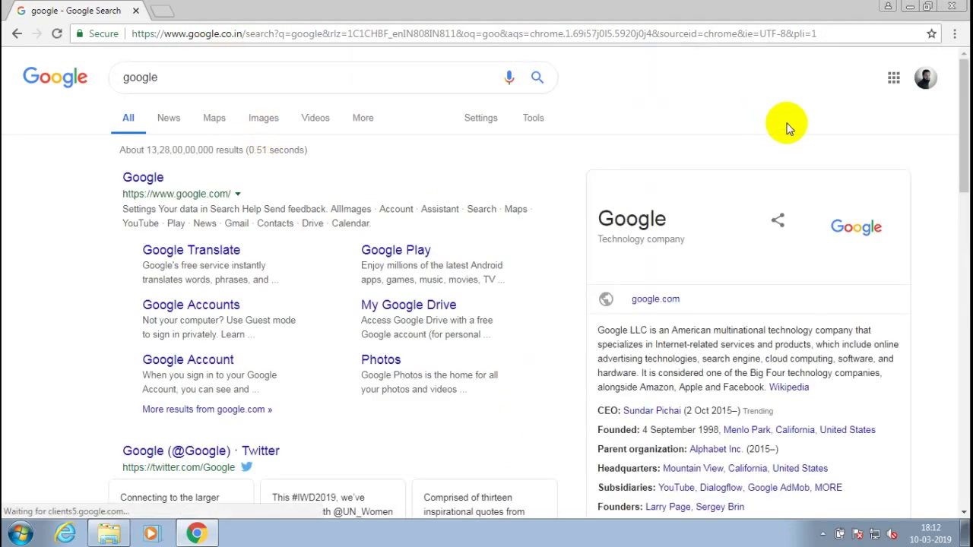
Step: Go to YouTube from the Google apps grid and show the create-content menu
click(893, 77)
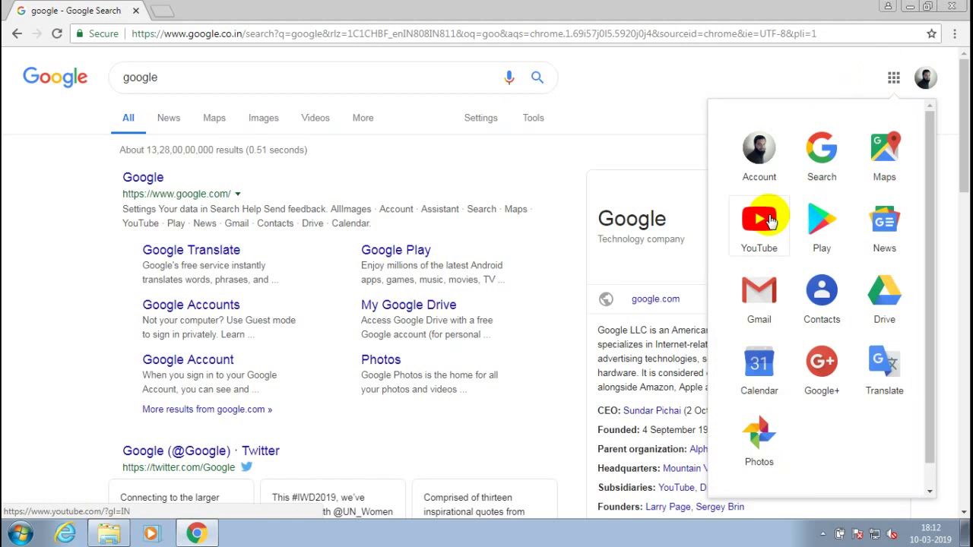
click(770, 220)
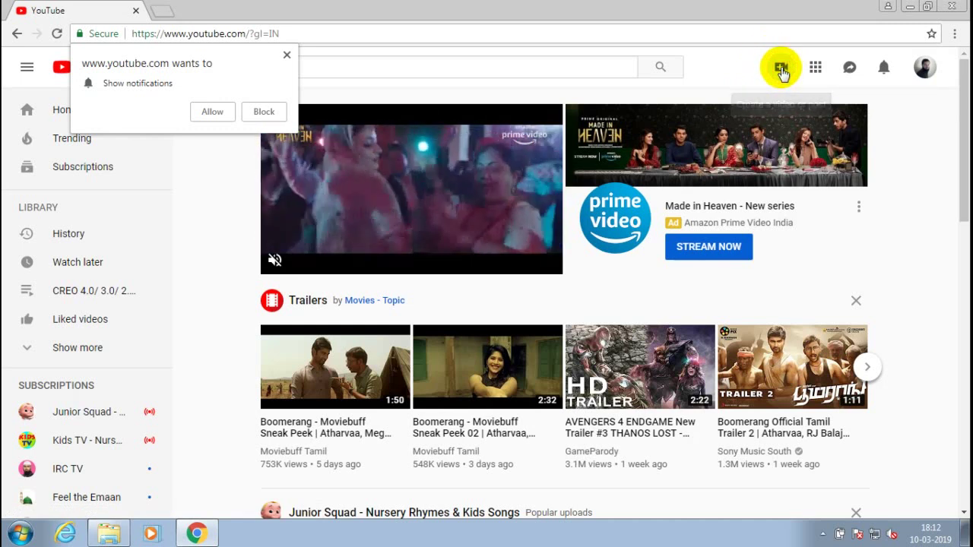
click(781, 71)
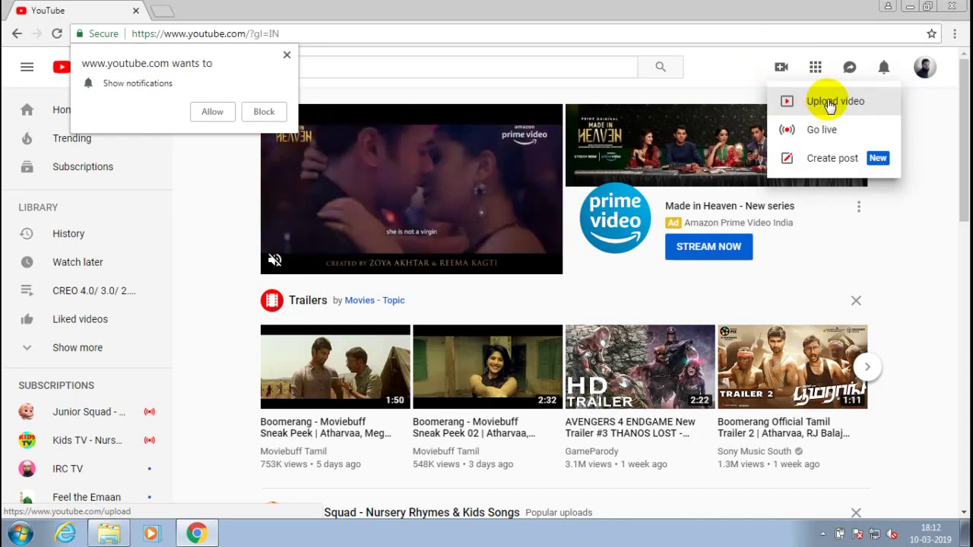
Step: Choose Upload video to reach the file selection page
click(829, 106)
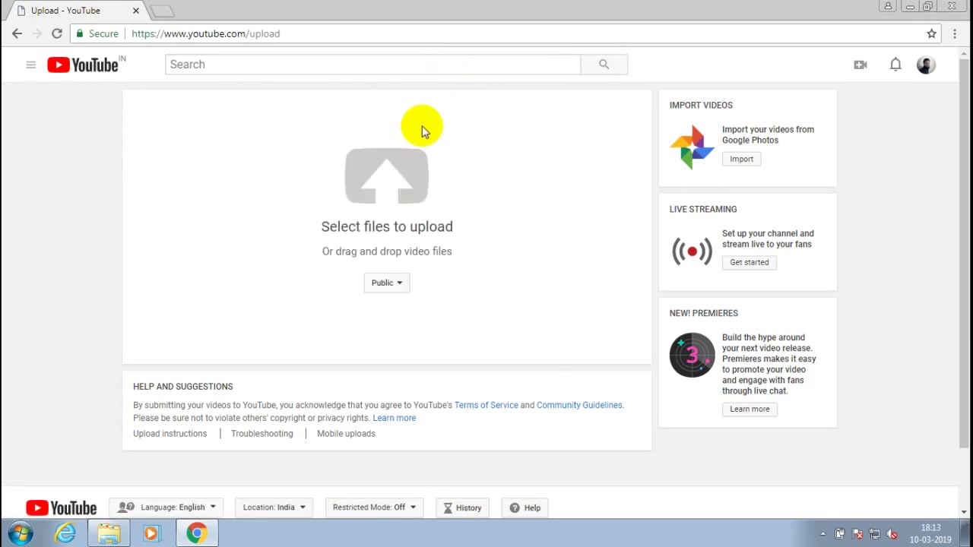
Step: Pick the 'explode' video from the Desktop and start its upload
click(386, 182)
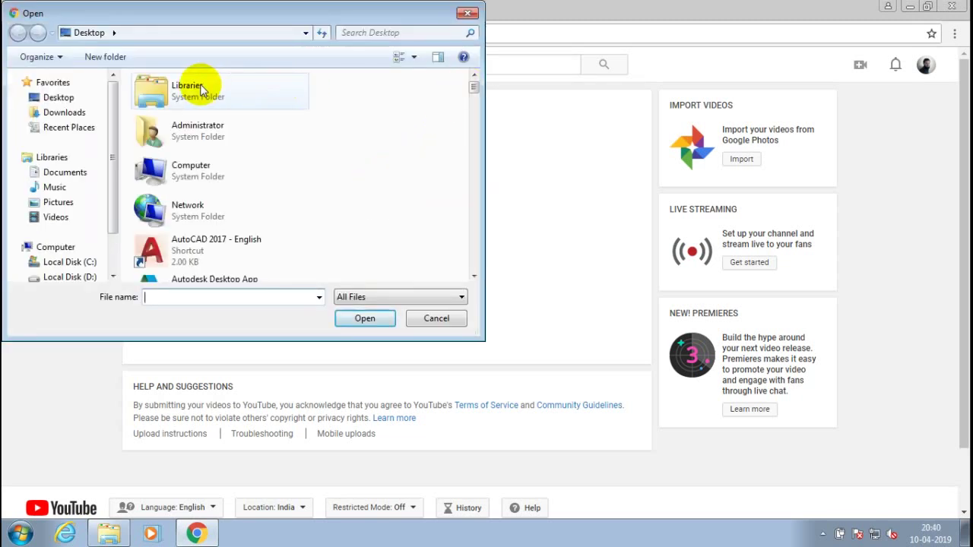
click(54, 99)
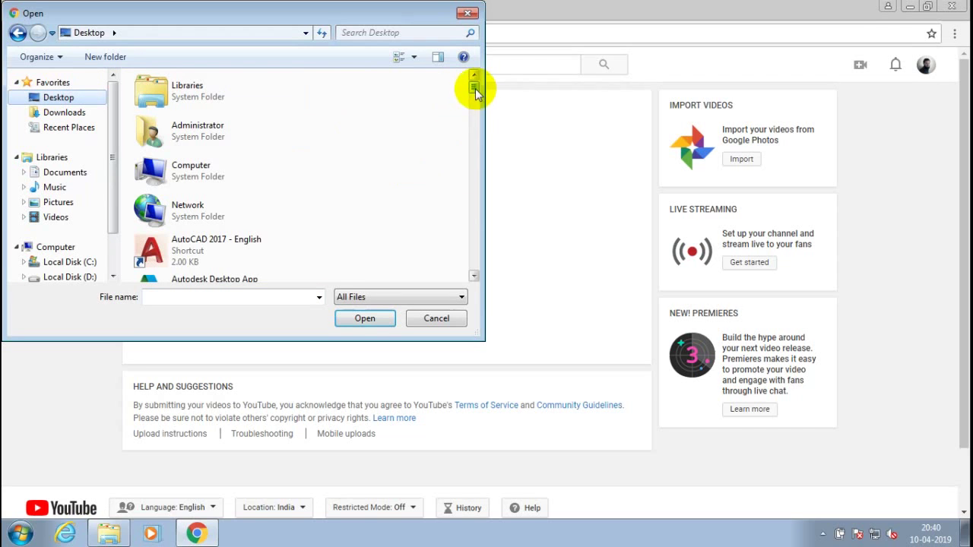
drag(472, 91, 488, 220)
click(190, 191)
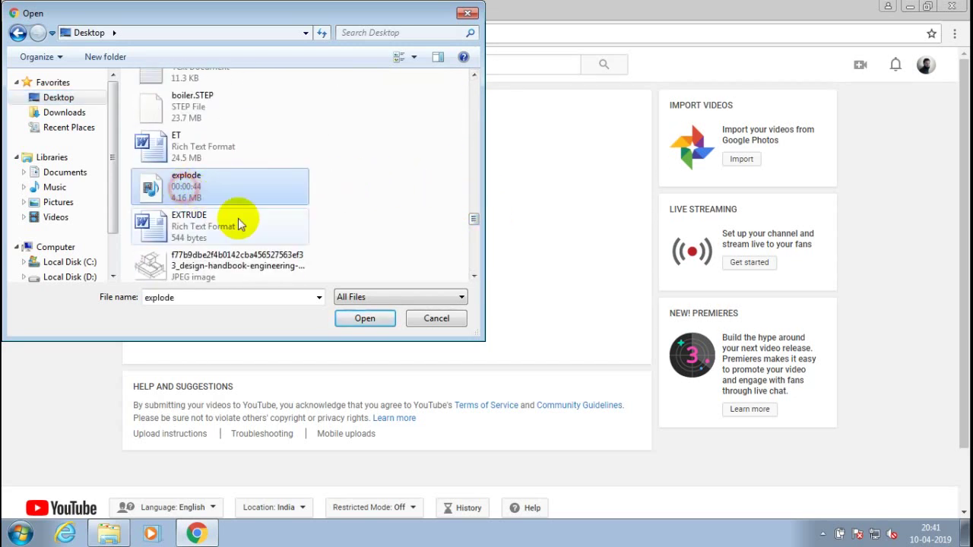
click(366, 318)
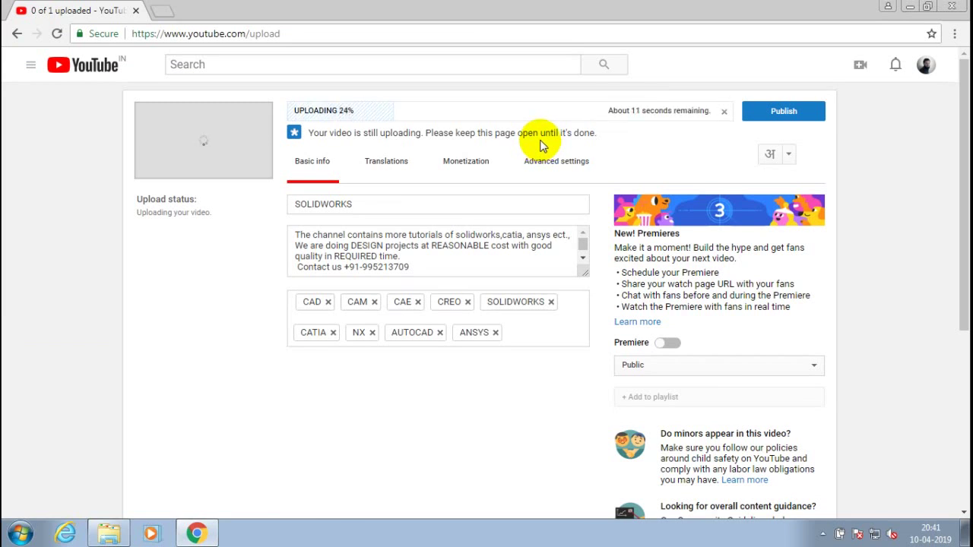
Step: Replace the SOLIDWORKS title with 'EXPLODE VIEW IN CREO5.0/4.0' and start adding a space after CREO
click(378, 207)
double_click(379, 206)
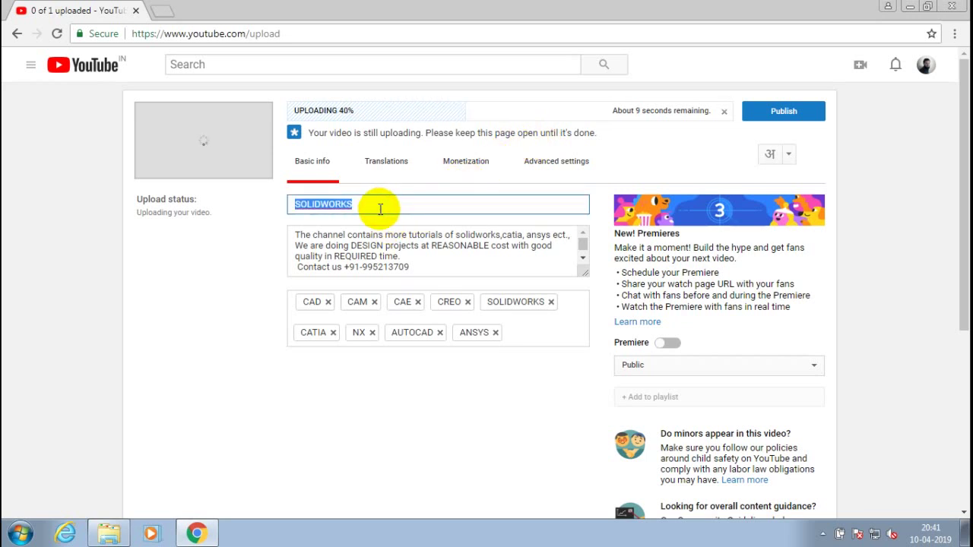
key(BackSpace)
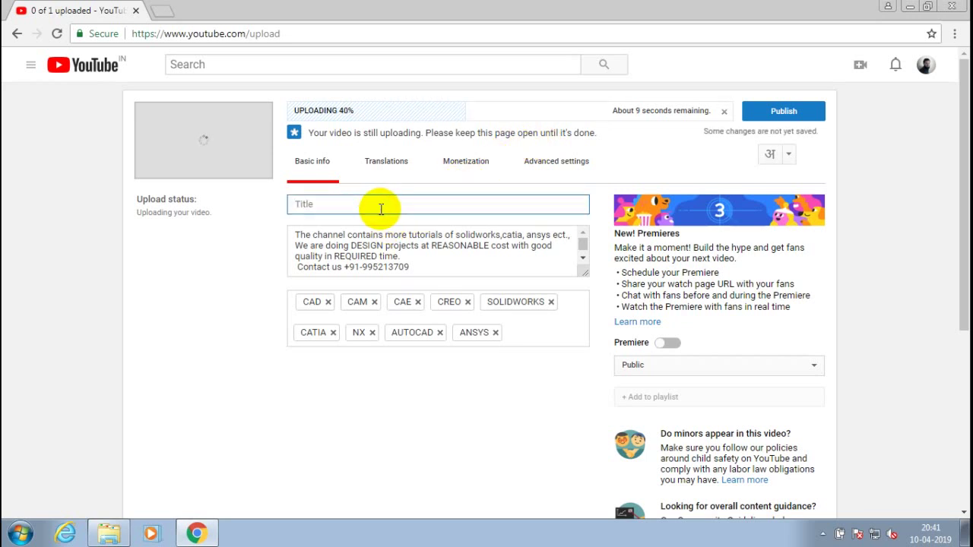
text(EXPLO)
text(DE VIEW IN)
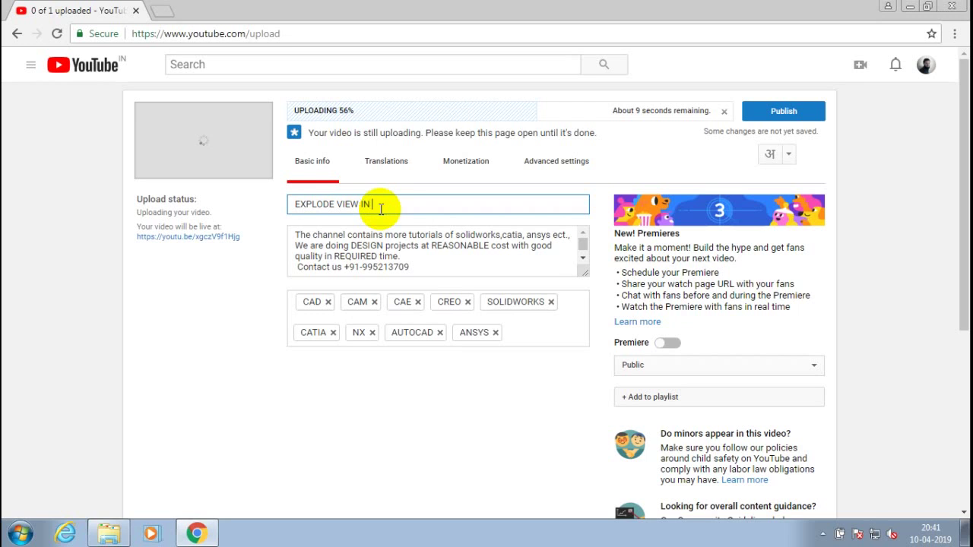
text( CREO5)
text(.0/)
text(4.)
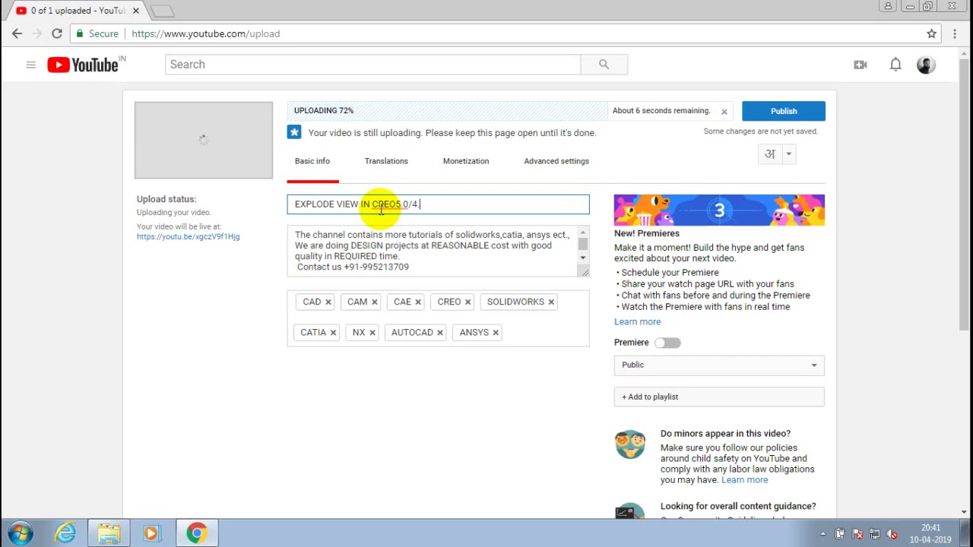
text(0/3.0)
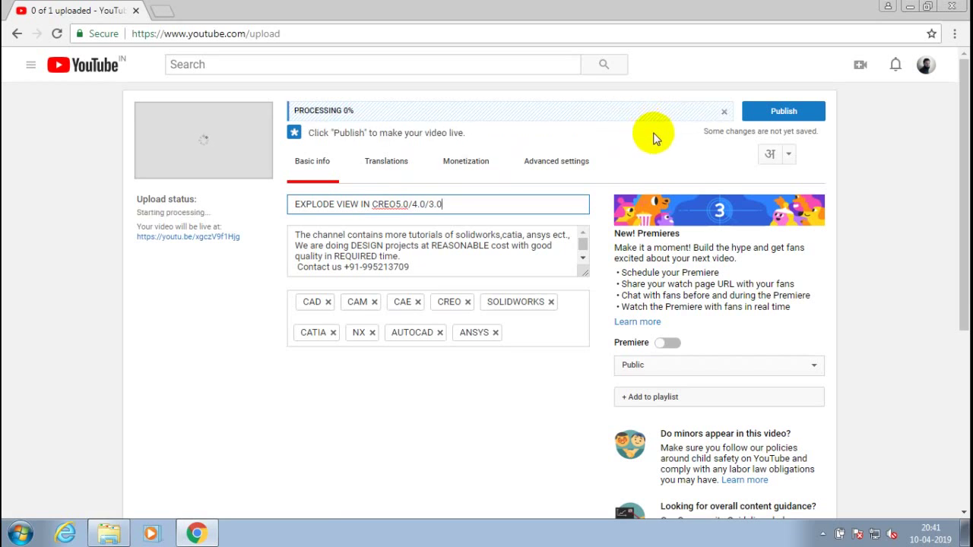
double_click(389, 203)
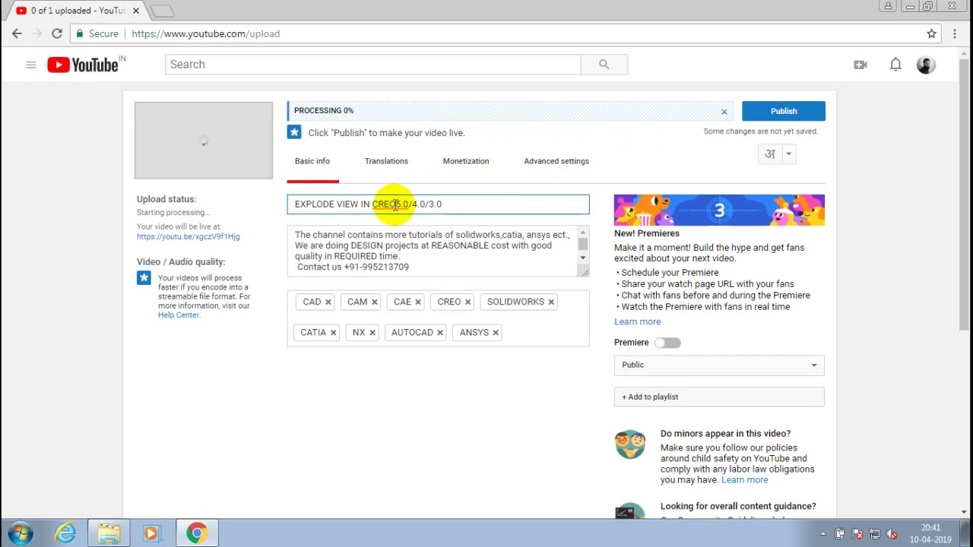
click(395, 203)
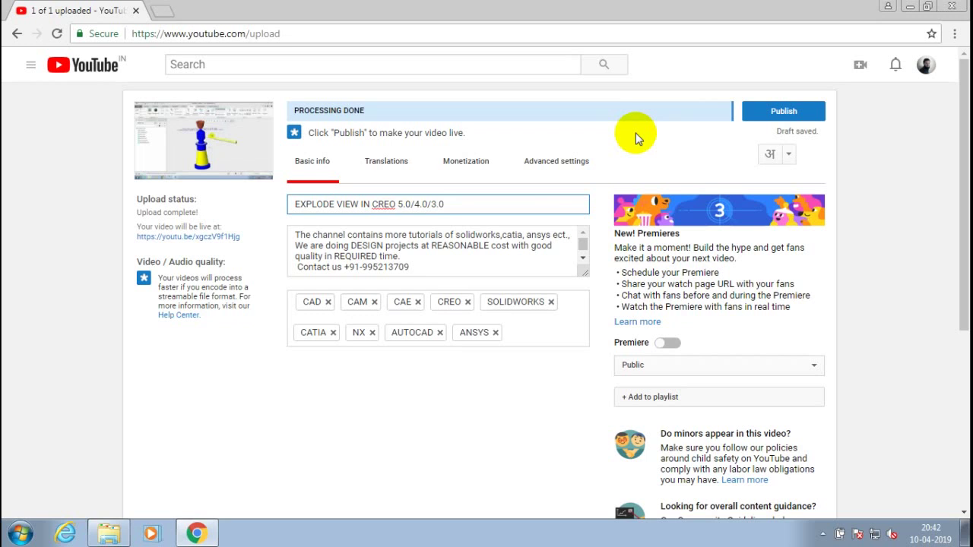
Step: Set the third auto-generated frame as the video thumbnail
scroll(628, 148, down, 2)
scroll(628, 150, down, 1)
scroll(532, 250, down, 1)
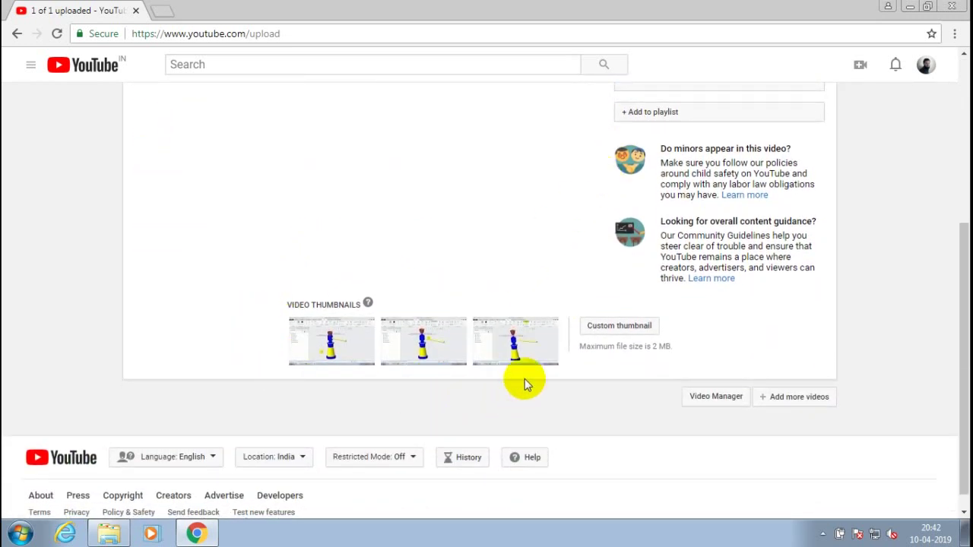
click(517, 342)
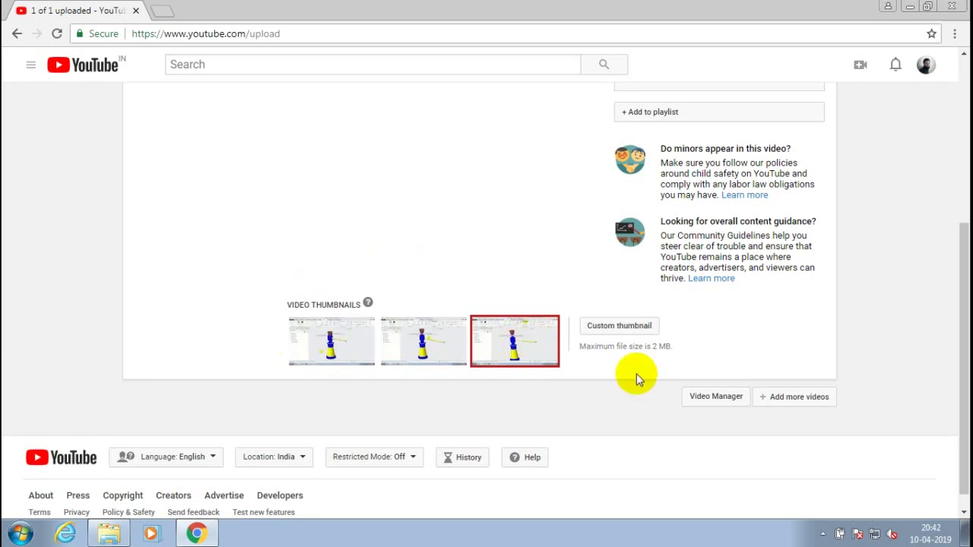
scroll(636, 373, up, 1)
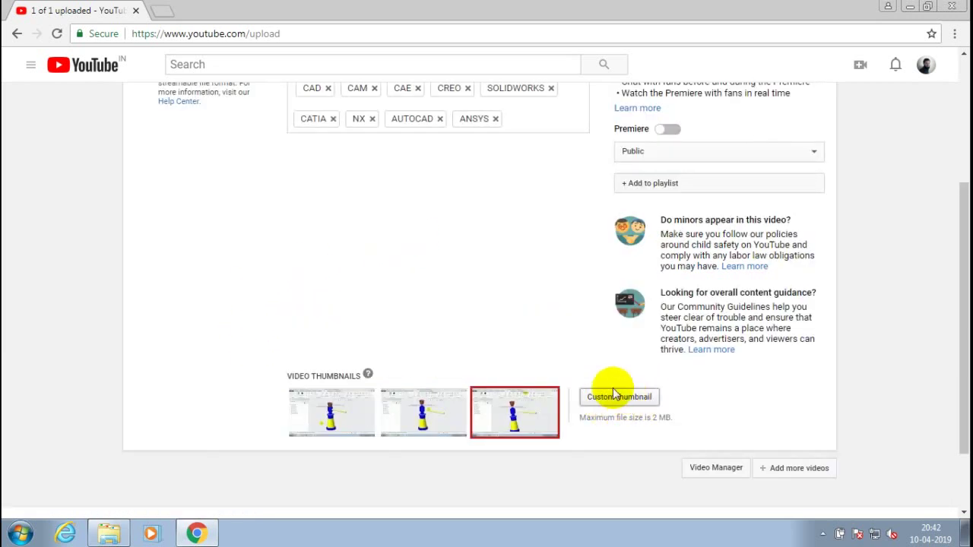
scroll(534, 327, up, 1)
scroll(535, 327, up, 1)
scroll(534, 327, up, 1)
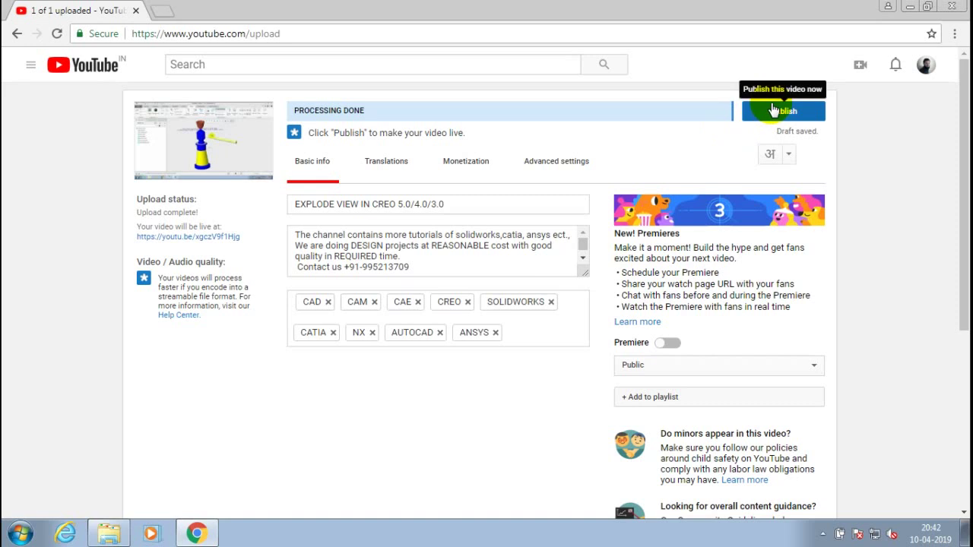
Step: Publish the video, view its share link, then go back to YouTube home
click(774, 114)
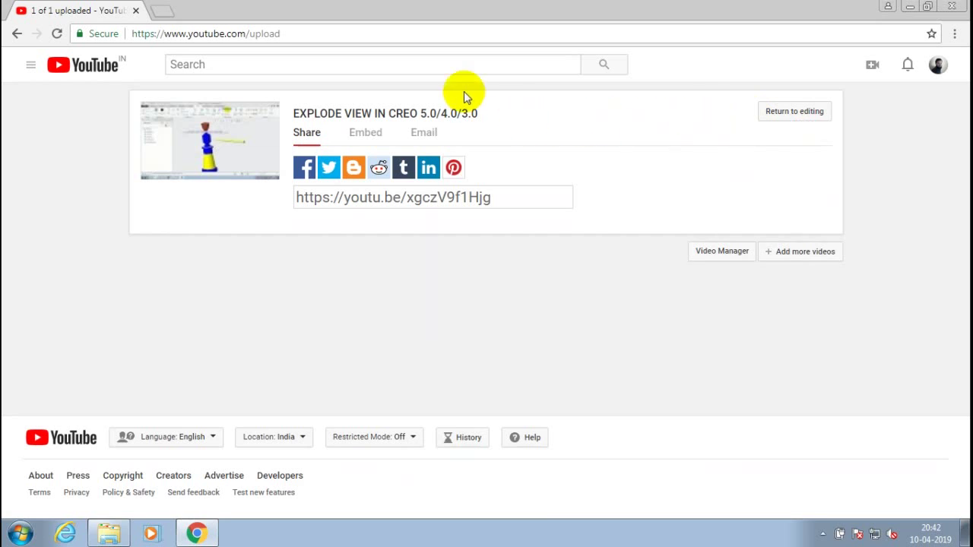
click(14, 36)
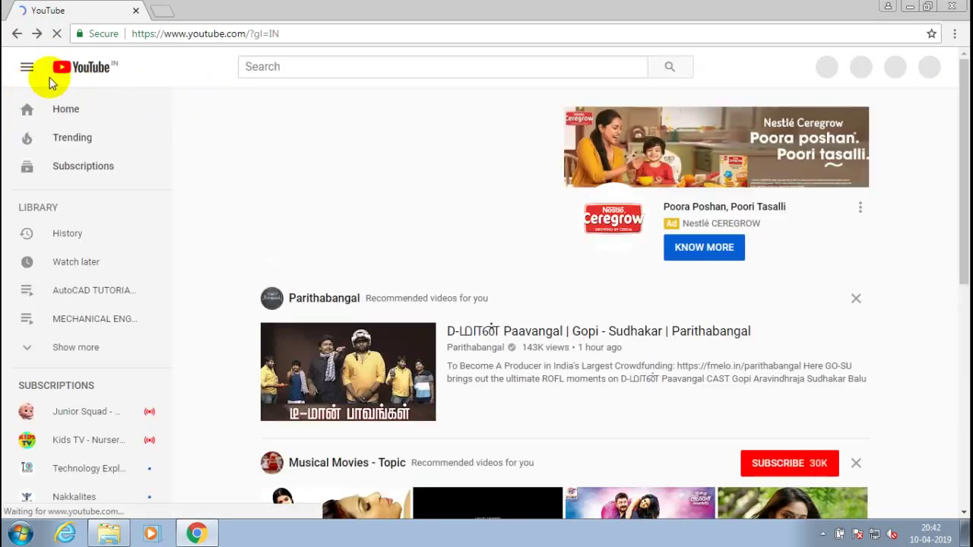
Step: Collapse the sidebar and open Creator Studio from the account menu
click(28, 68)
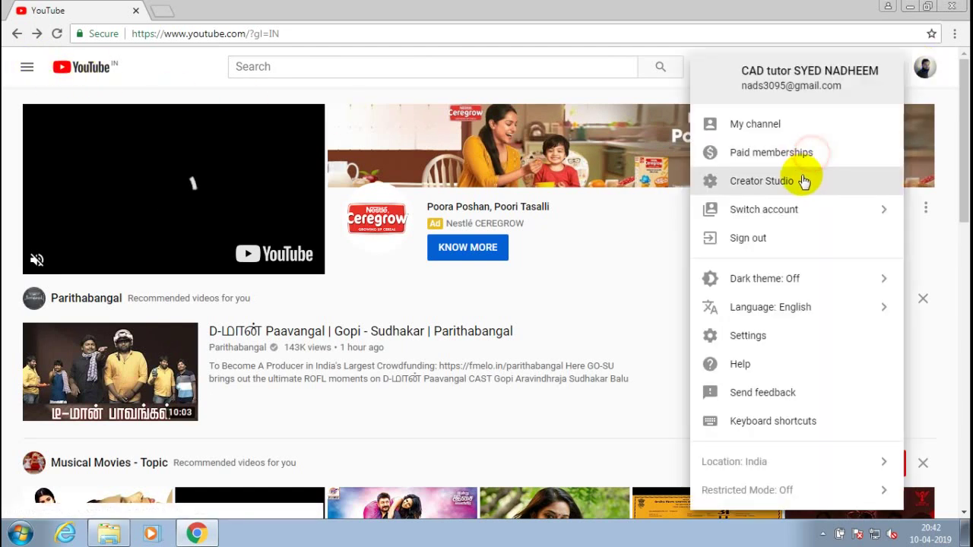
click(803, 180)
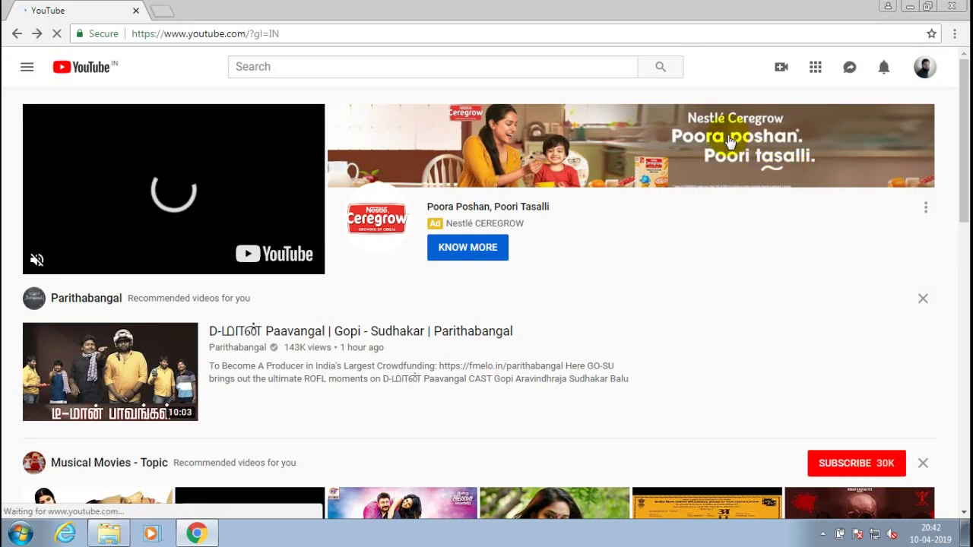